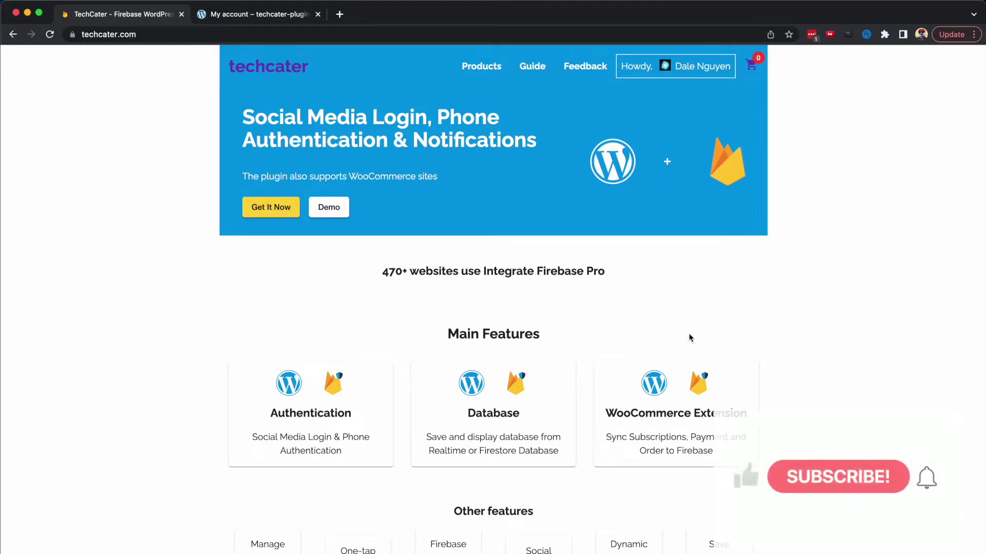
Switch to the techcater-plugins My account tab
click(259, 18)
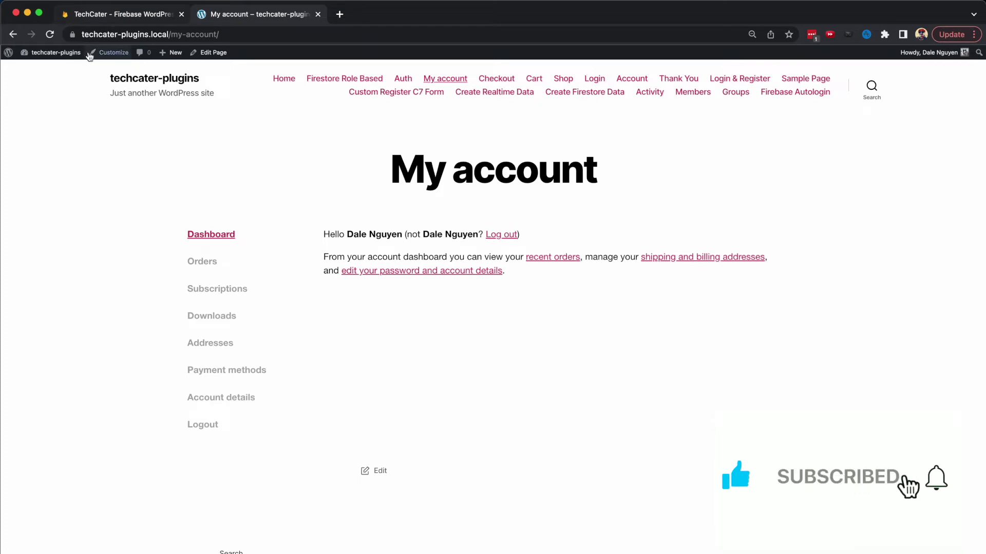
Open the WordPress admin Dashboard from the site-name dropdown in the admin bar
mouse_move(55, 62)
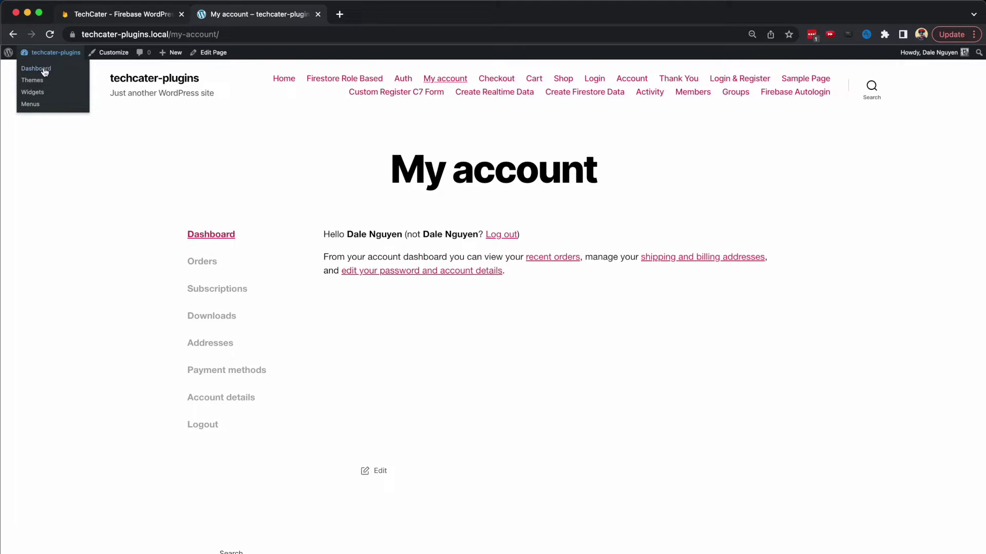
click(45, 72)
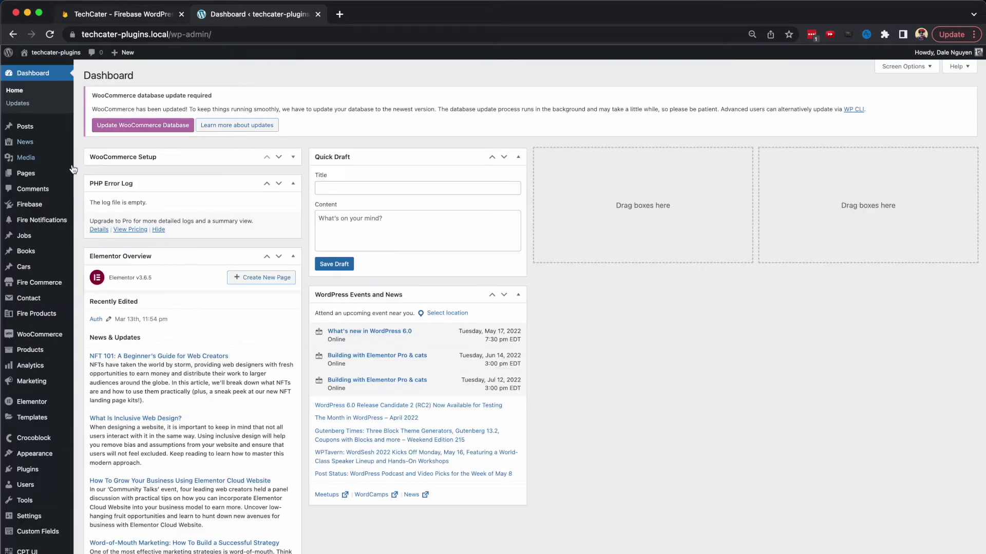
Disable Allow Social Login in the Firebase WooCommerce settings, save, and open an incognito window
mouse_move(53, 213)
click(103, 257)
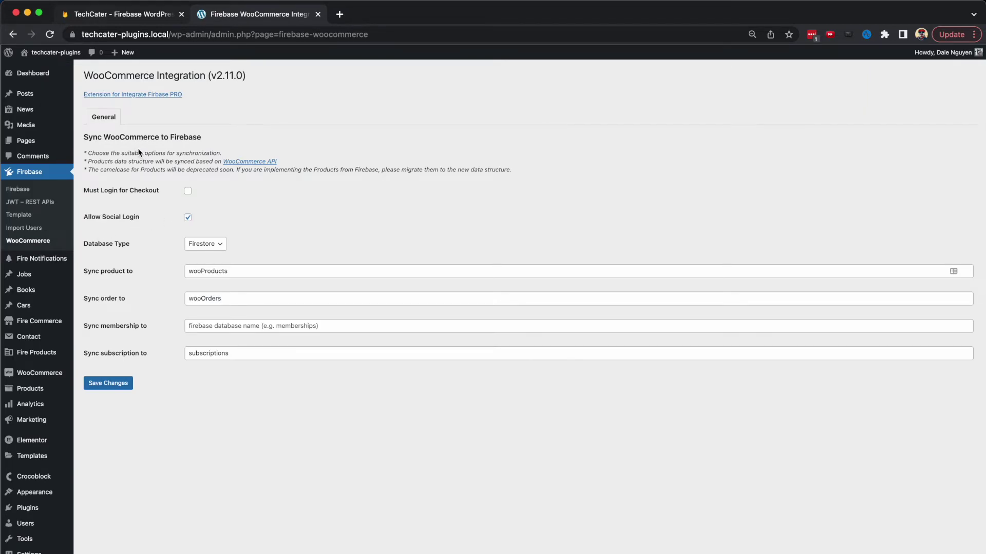
click(188, 217)
click(115, 385)
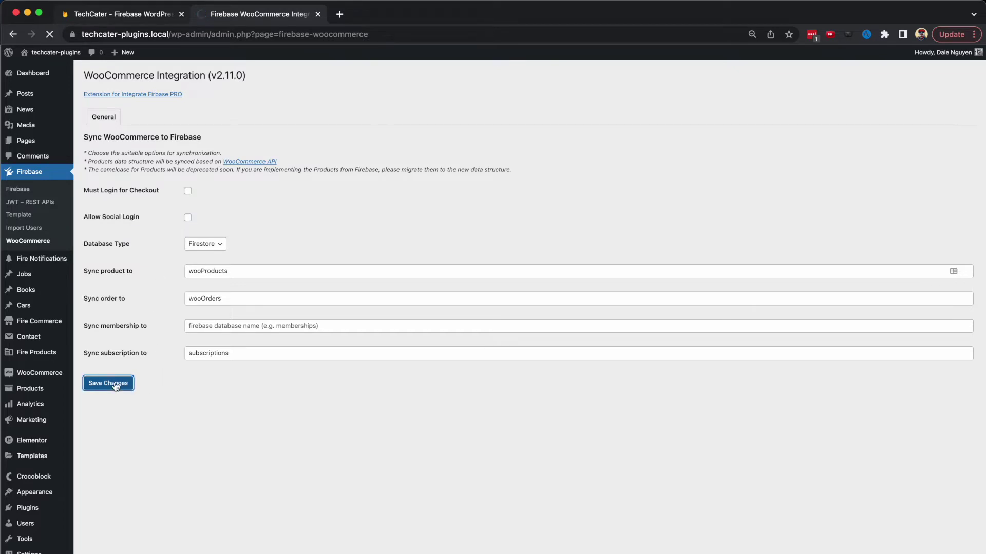
click(973, 34)
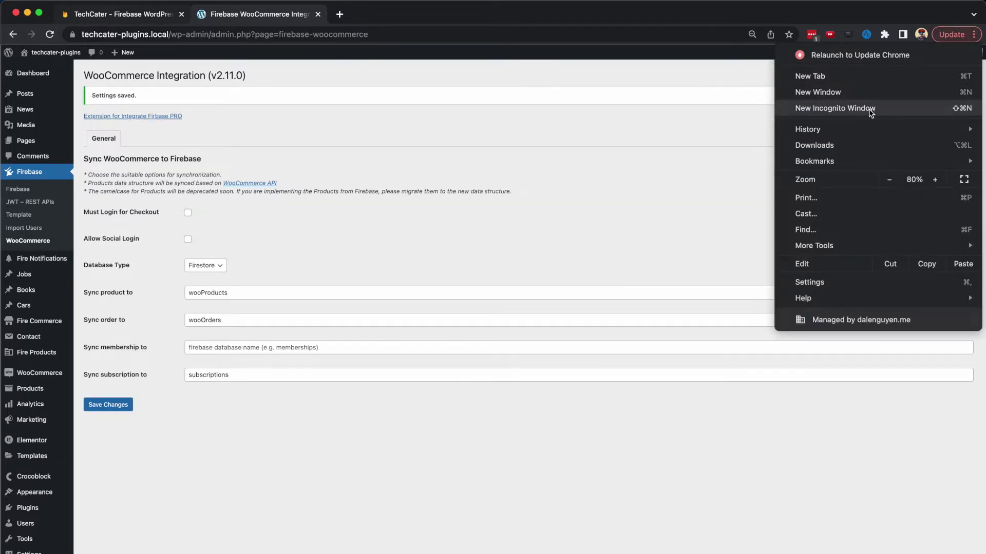
click(834, 108)
Load techcater-plugins.local in the private window and visit the My account page
text(techcater-plugins.local)
key(Return)
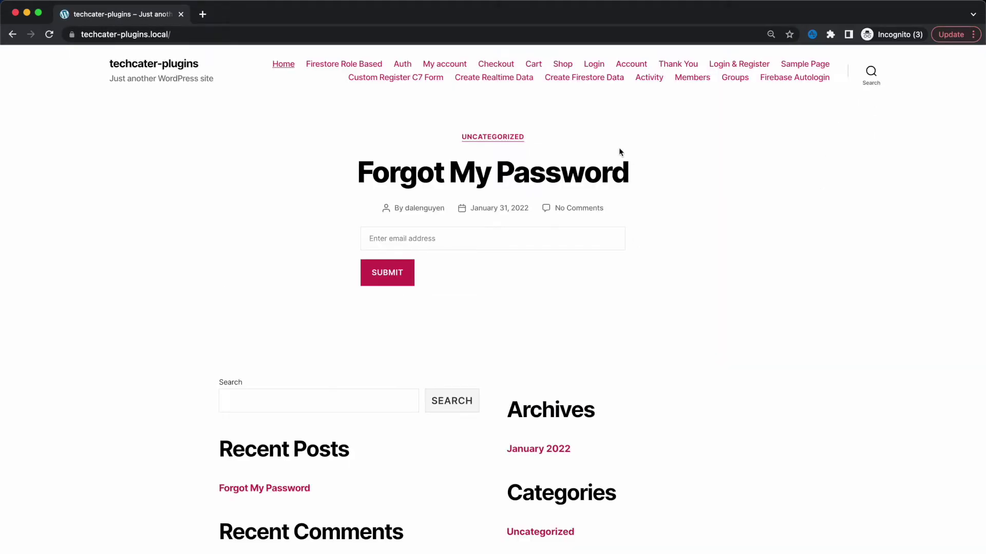
click(452, 66)
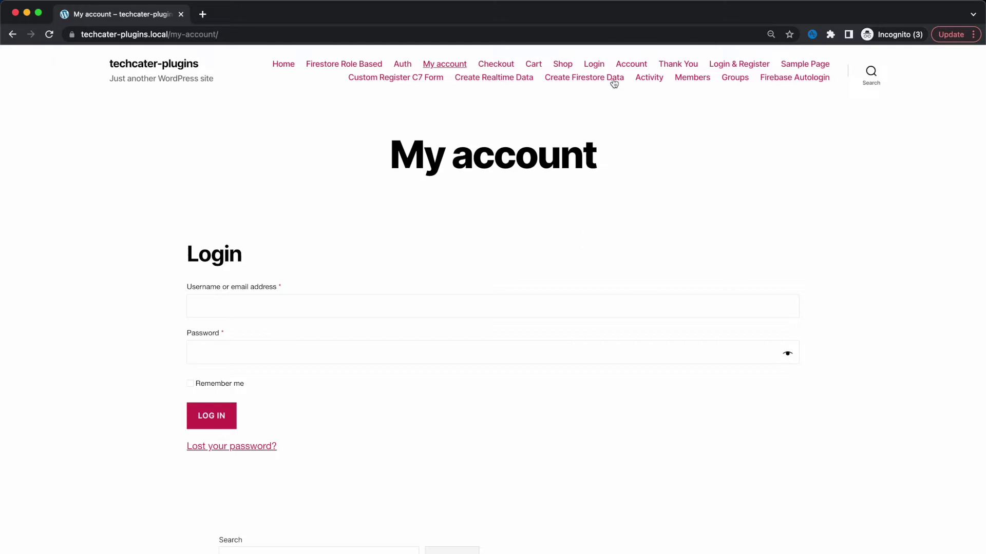
Add Product 1 to the cart from the Shop and proceed to checkout
click(563, 64)
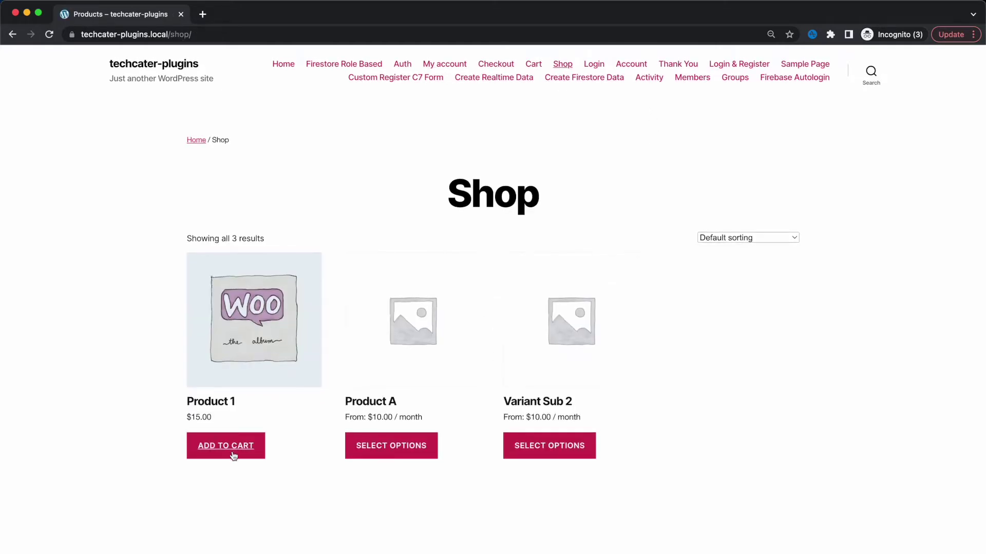
click(234, 456)
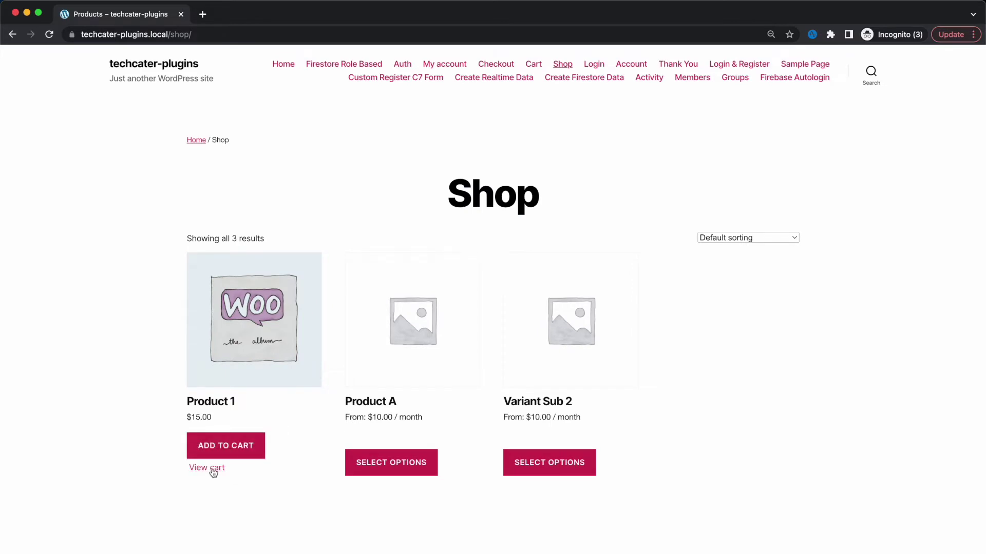
click(212, 468)
click(715, 484)
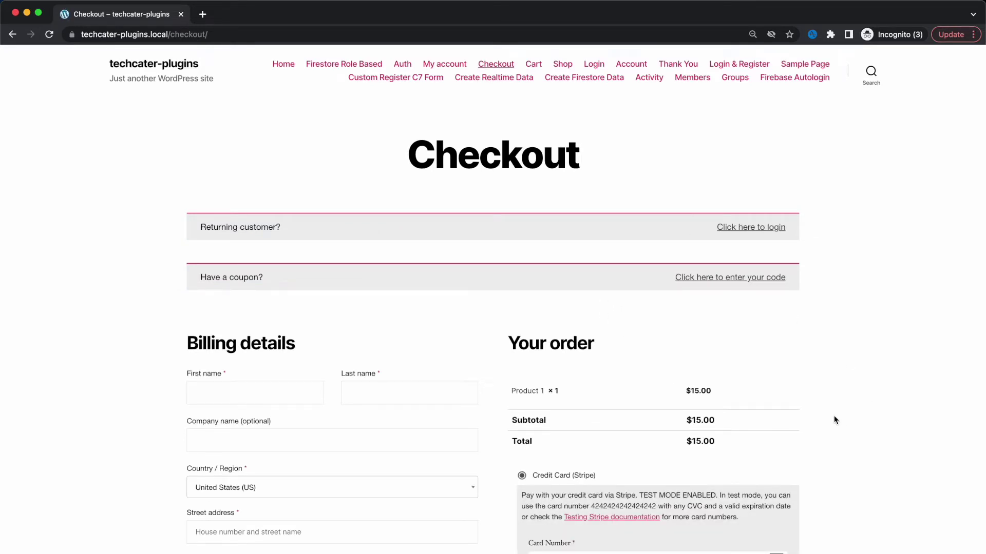
Show the returning-customer login form on checkout, then return to the admin window
scroll(834, 416, down, 1)
scroll(834, 416, up, 1)
click(751, 228)
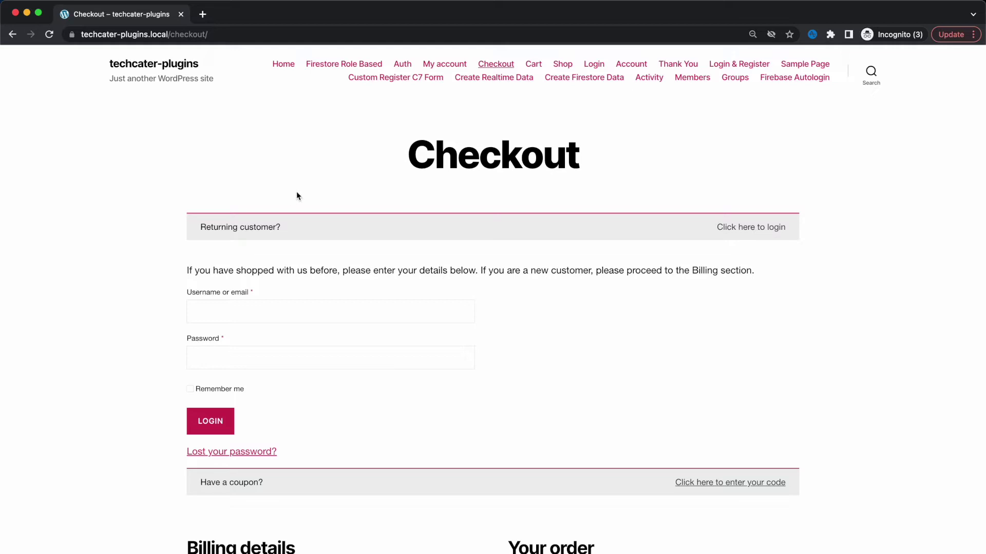
key(super+grave)
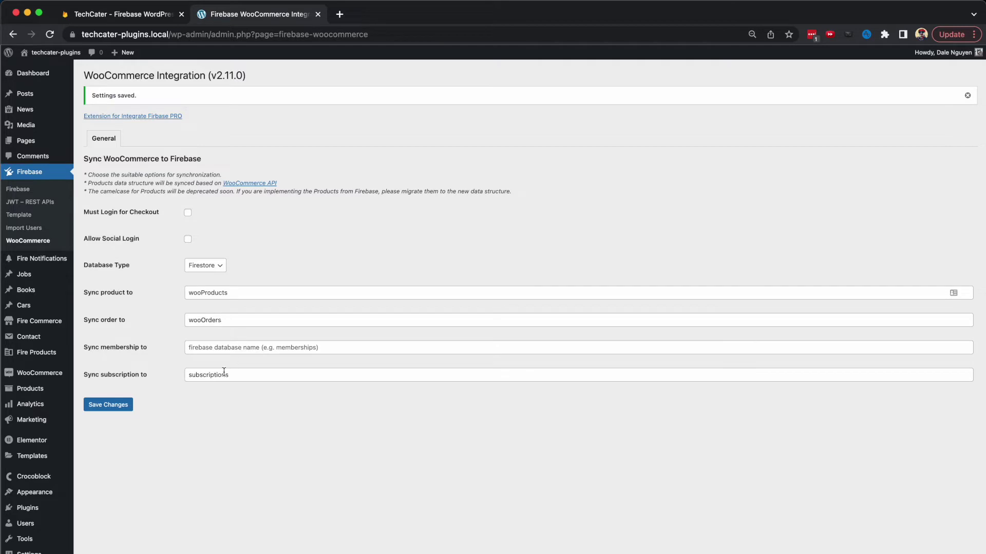
Keep Firestore as the database type and bring up the Firebase Auth settings tab
click(210, 272)
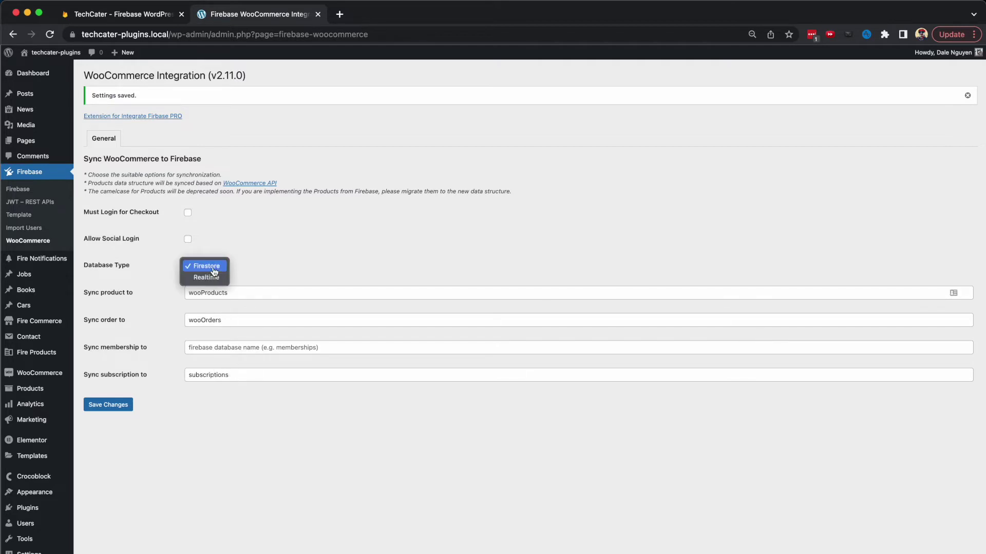
click(252, 271)
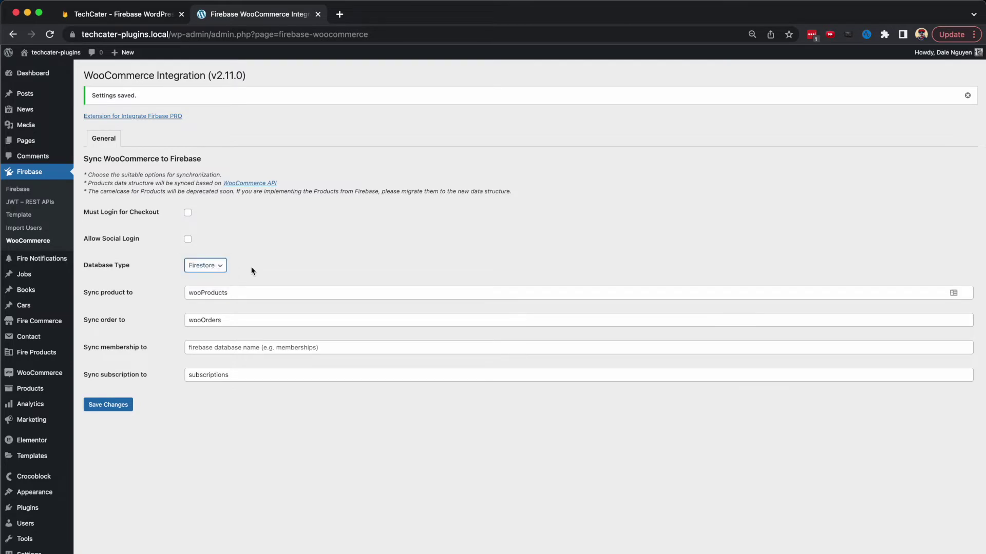
click(46, 193)
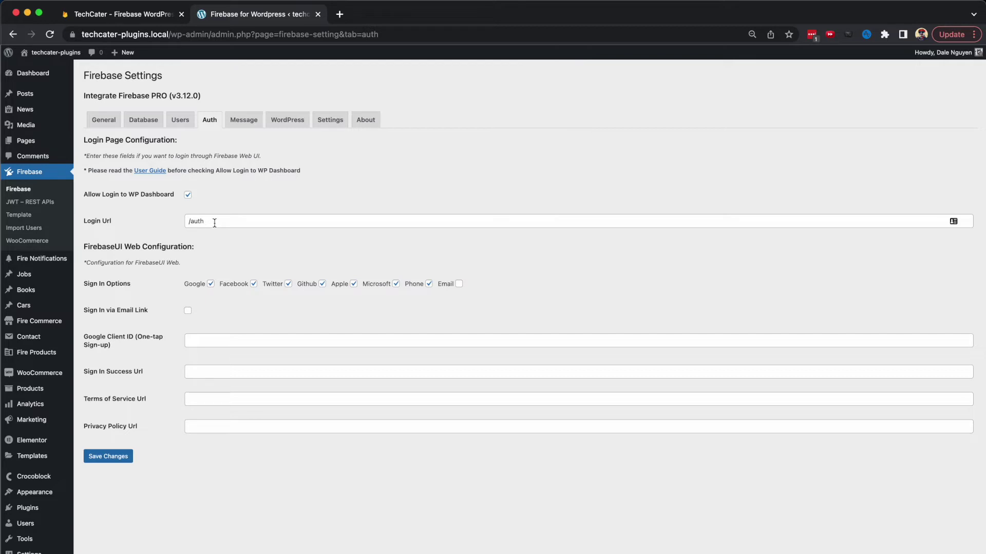
Select the /auth Login Url, enable Must Login for Checkout, and go to the Shop page
triple_click(215, 223)
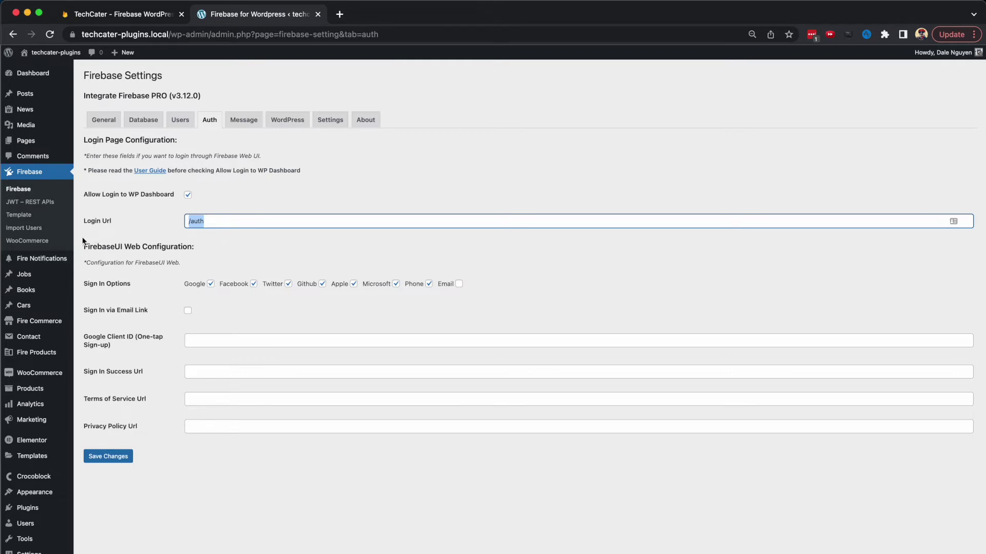
click(36, 241)
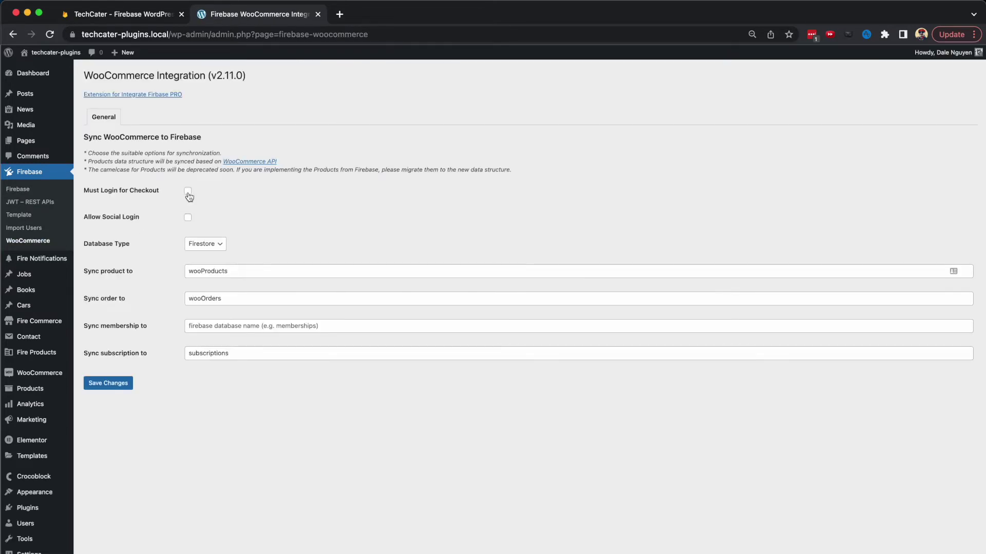
click(188, 192)
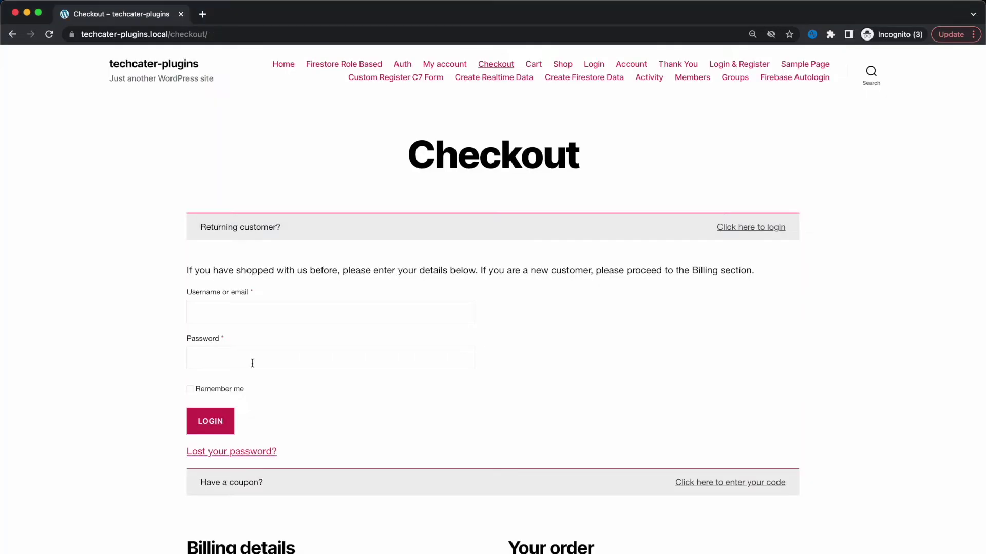
click(565, 69)
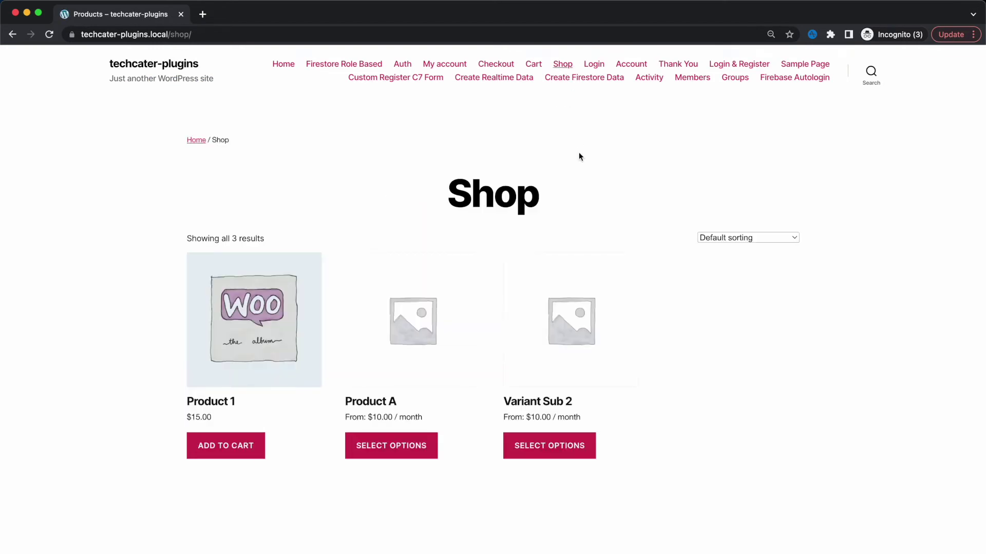
Add a second Product 1 to the cart and proceed to checkout, reaching the Auth sign-in page
click(226, 454)
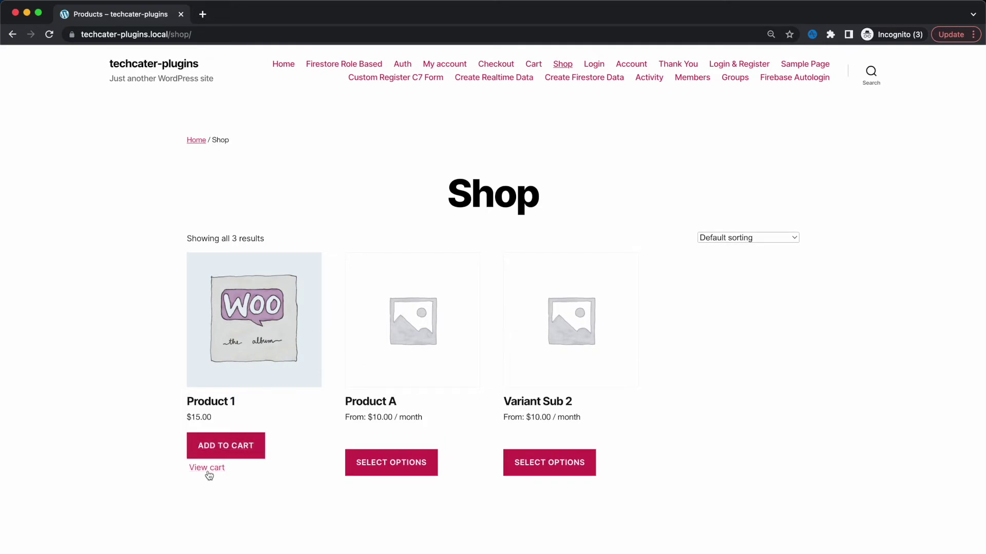
click(208, 470)
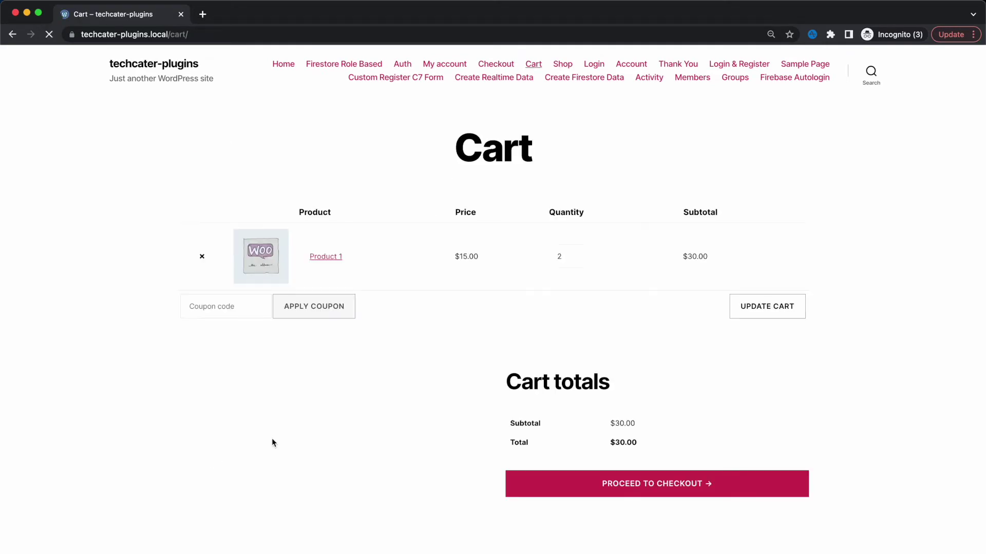
click(688, 493)
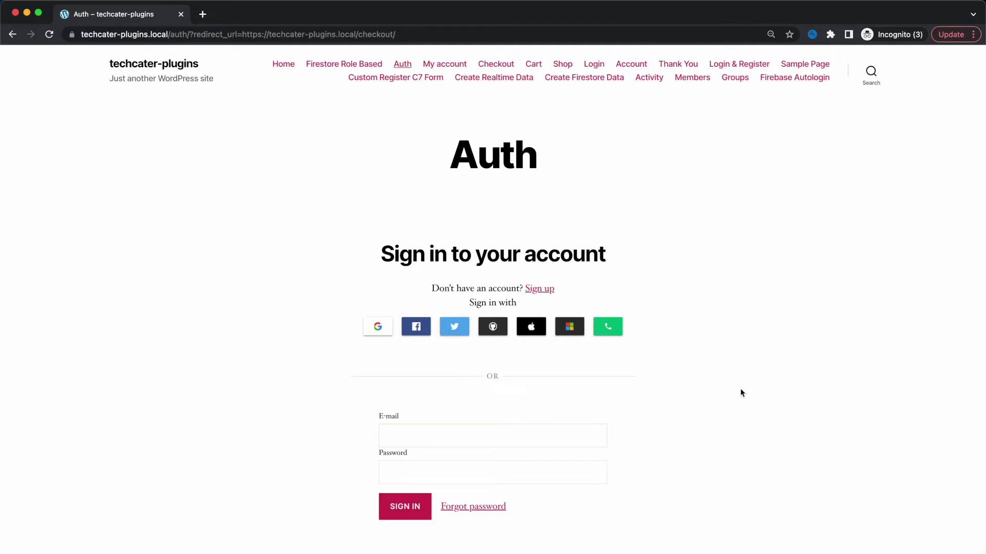
Sign in on the Auth page with the test account's e-mail and password
click(494, 436)
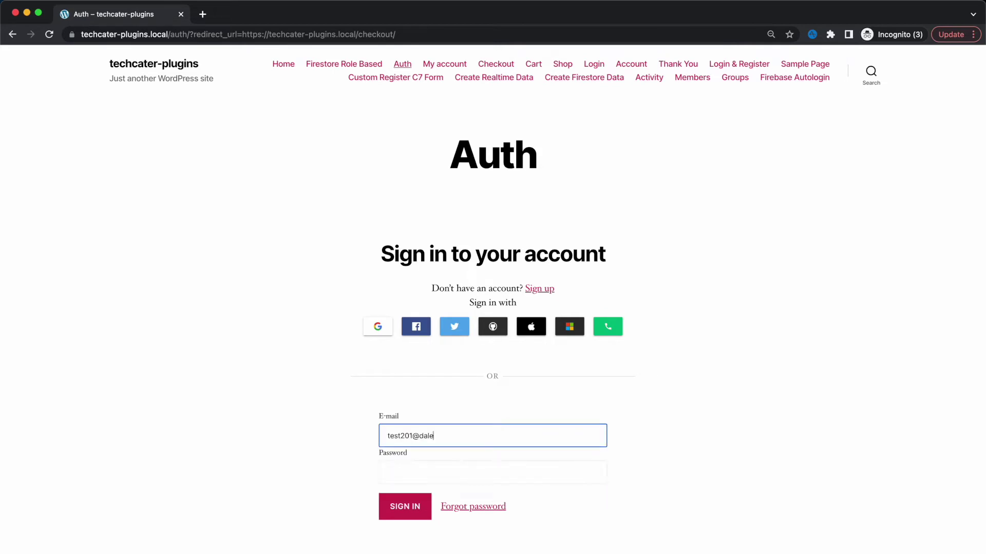
key(Tab)
text(123456)
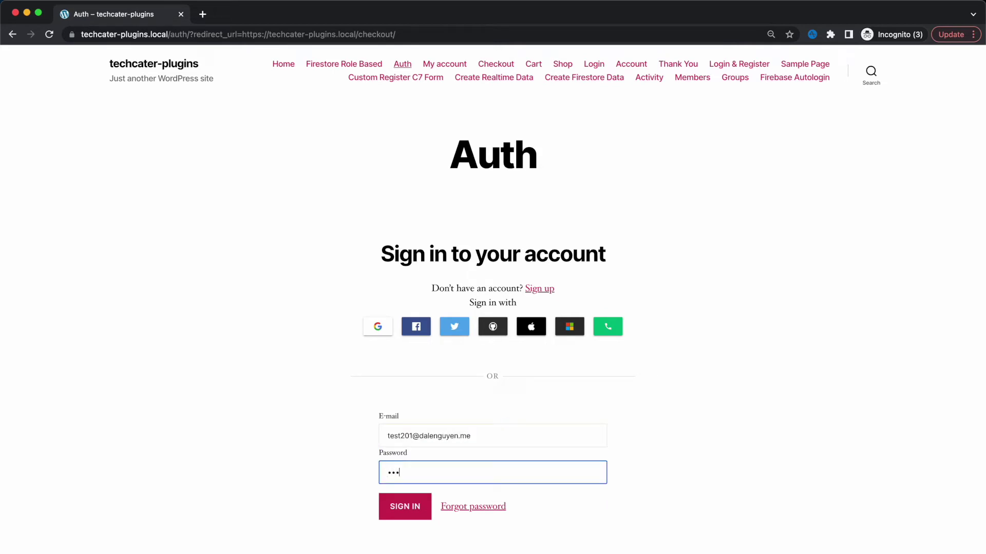
key(BackSpace)
key(BackSpace)
key(BackSpace)
key(BackSpace)
key(BackSpace)
key(BackSpace)
text(123456)
click(411, 513)
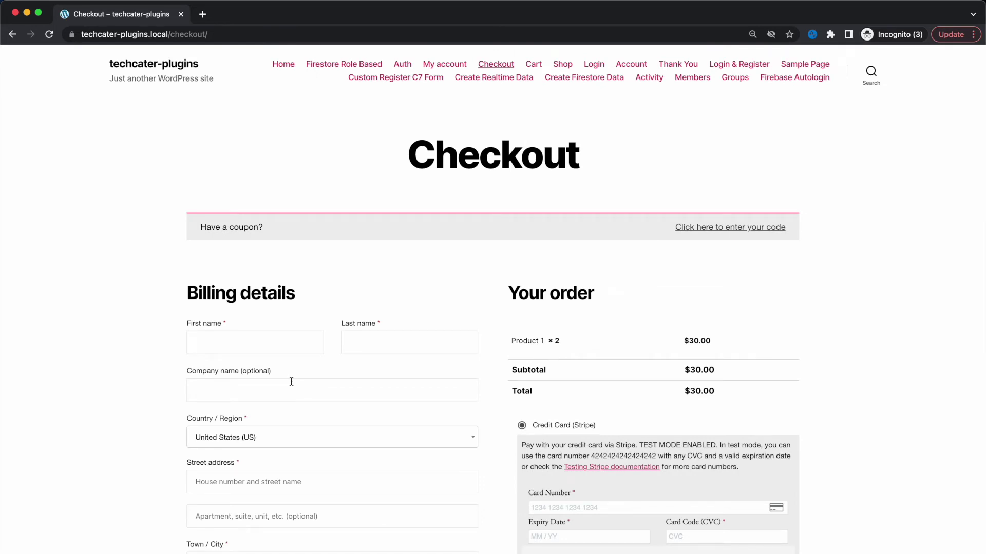
scroll(291, 381, down, 6)
double_click(305, 449)
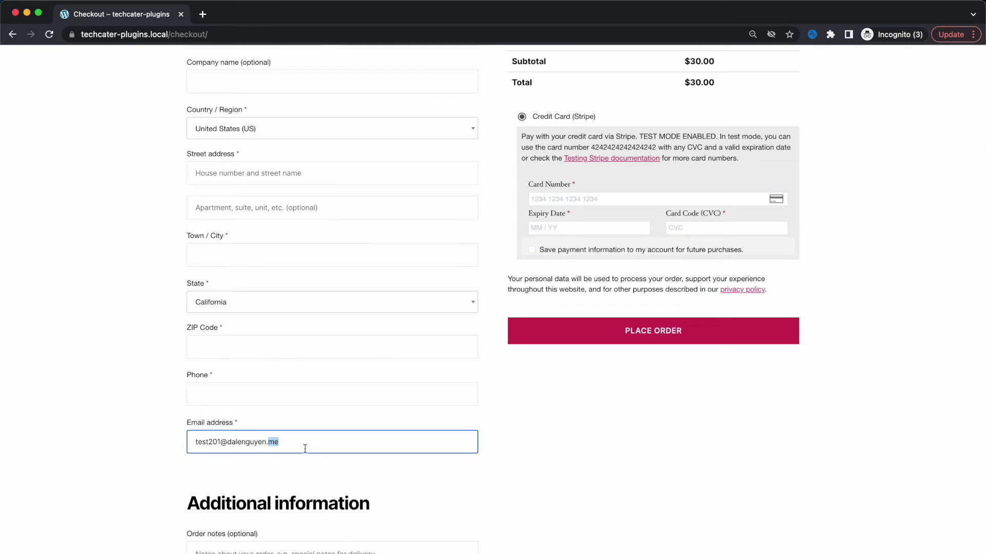
click(360, 478)
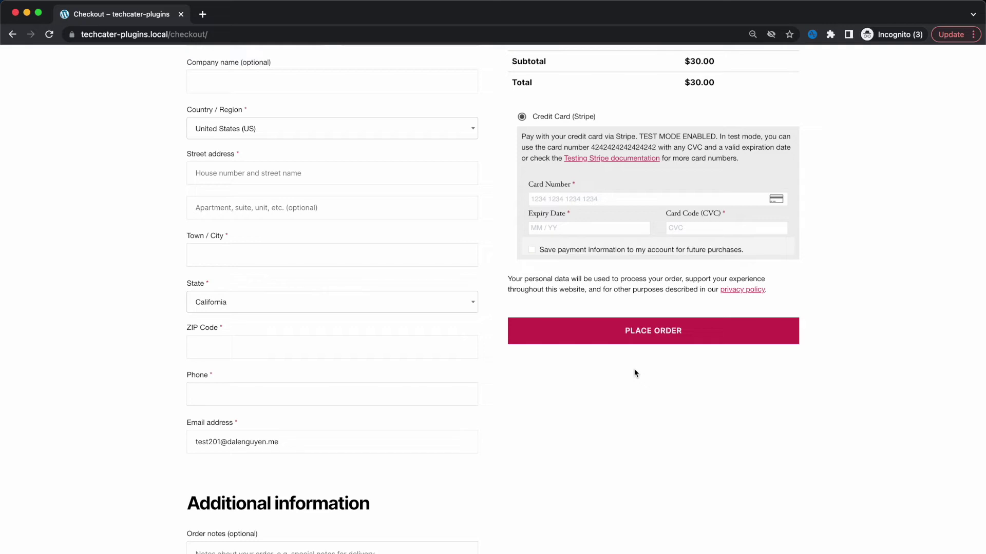
scroll(667, 308, up, 6)
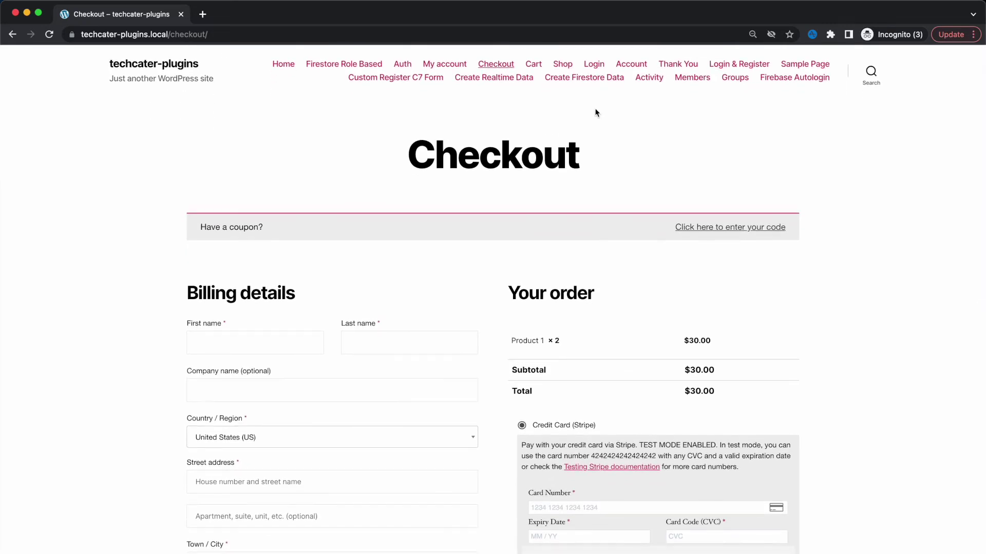
Log out of the customer account from My account and return to the admin window
click(632, 65)
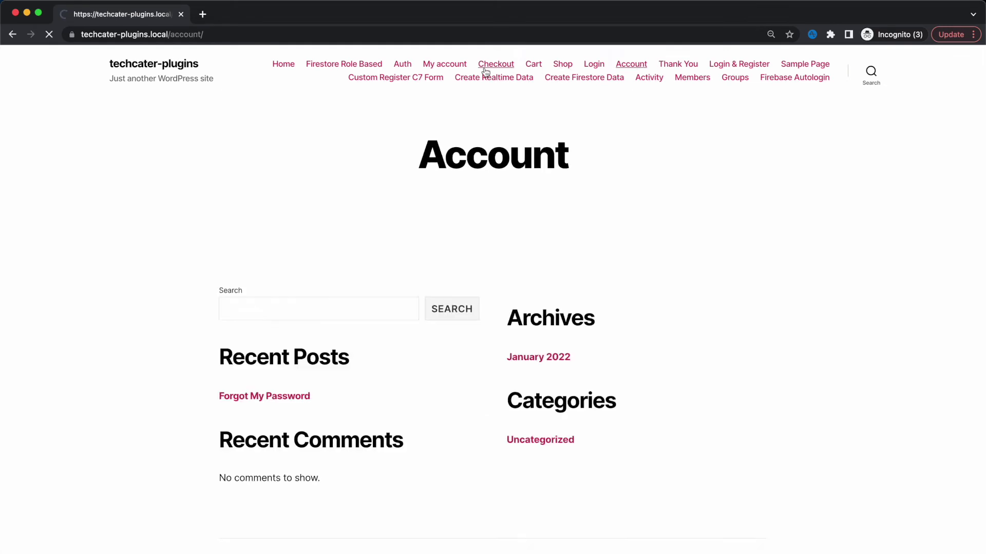
click(456, 67)
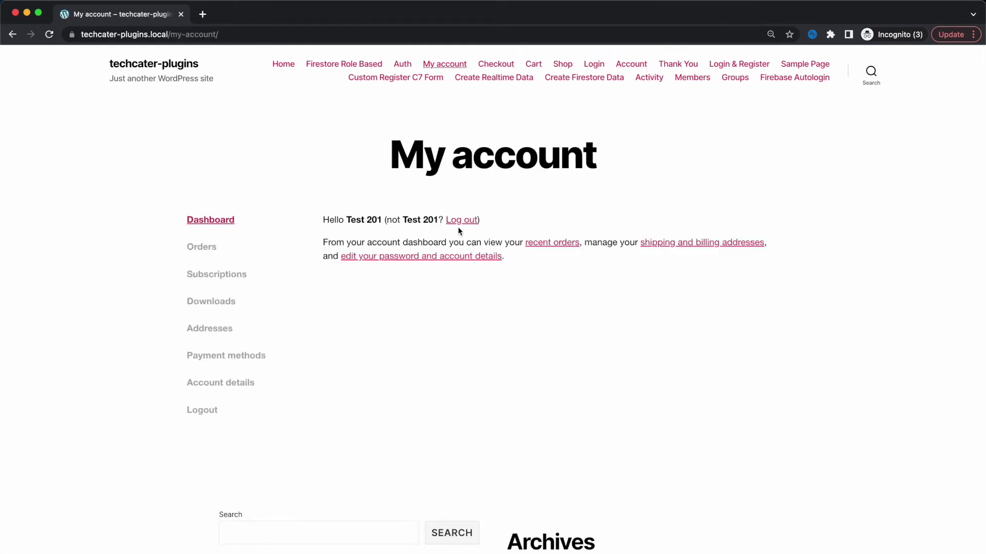
click(462, 222)
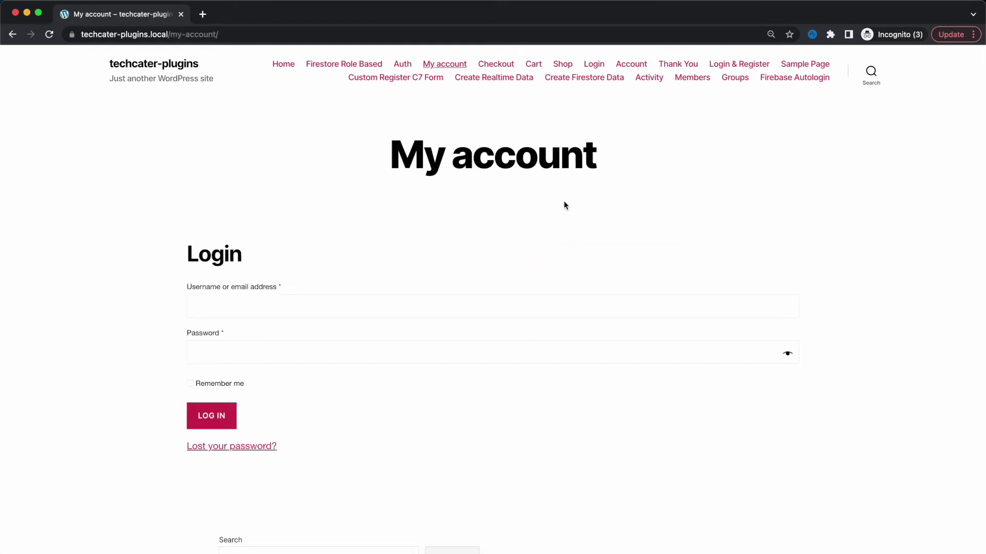
key(super+w)
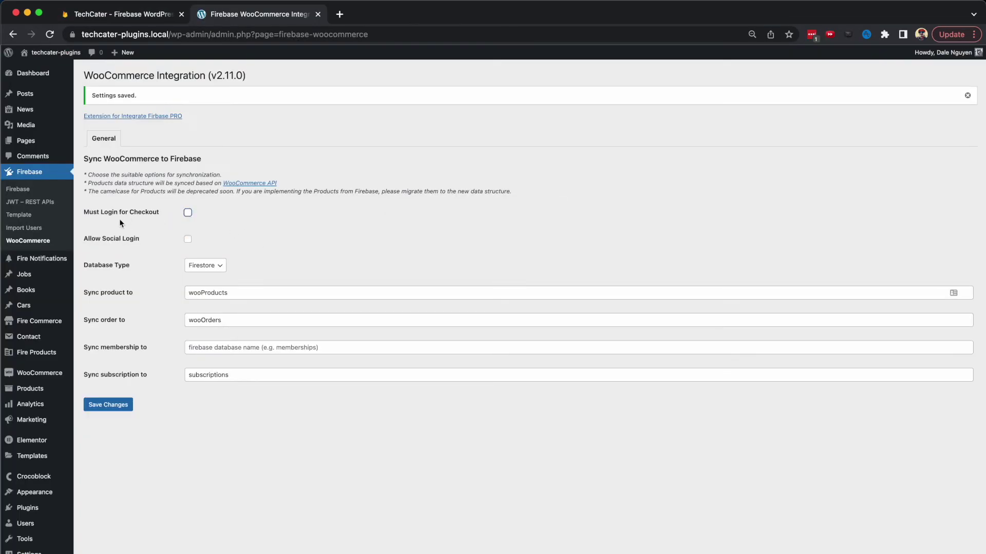
Turn on Allow Social Login for WooCommerce, save, then go back to the logged-out My account page
click(188, 240)
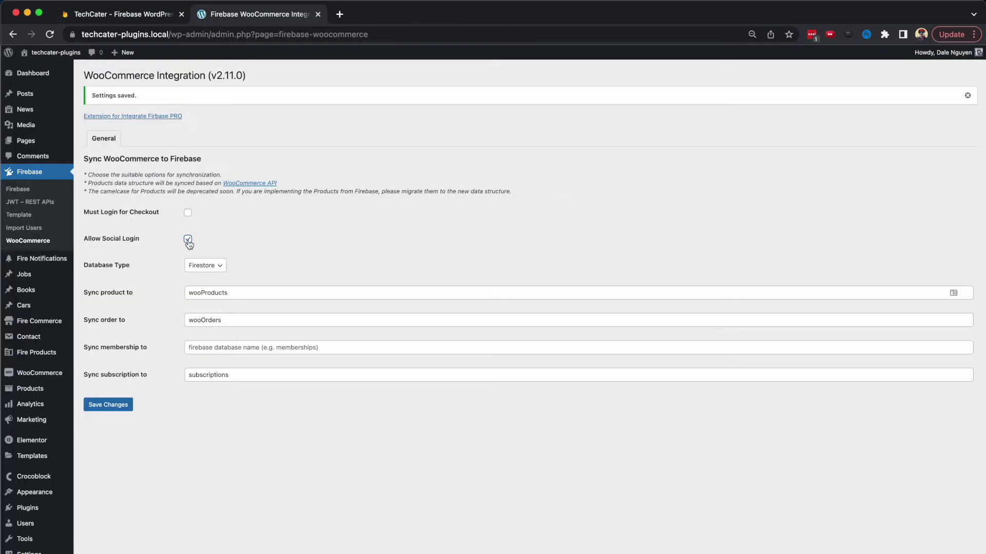
click(107, 405)
click(23, 191)
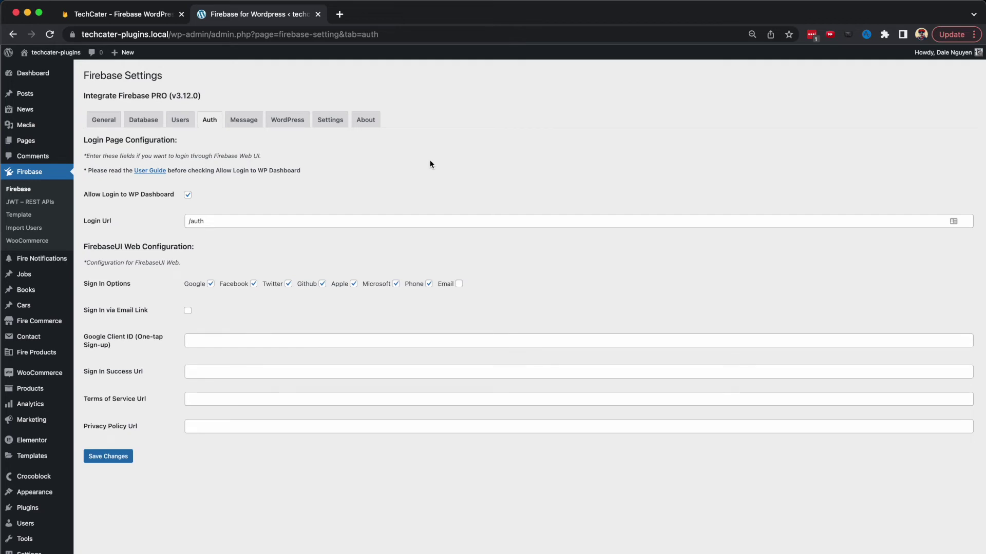
key(super+grave)
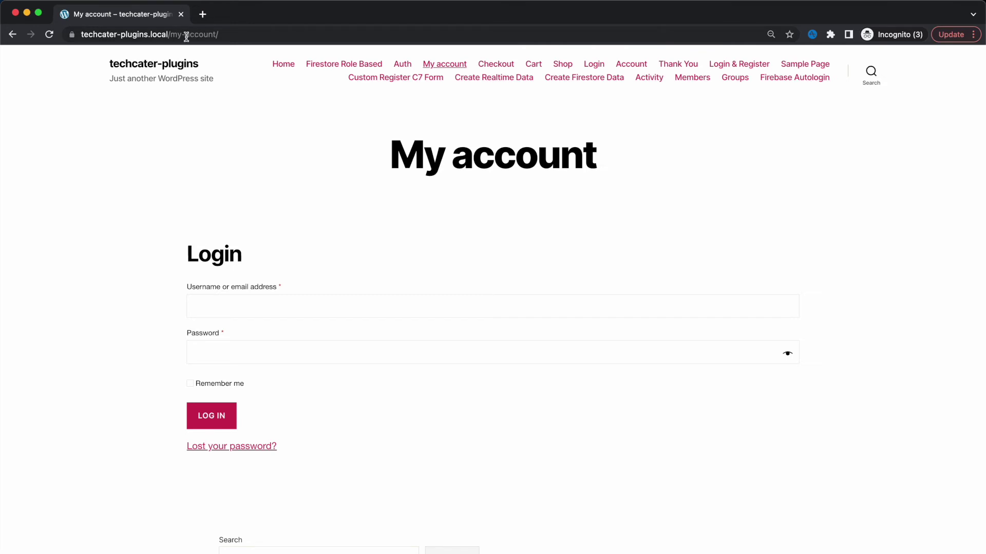
Reload the My account page to see its updated login form
click(49, 35)
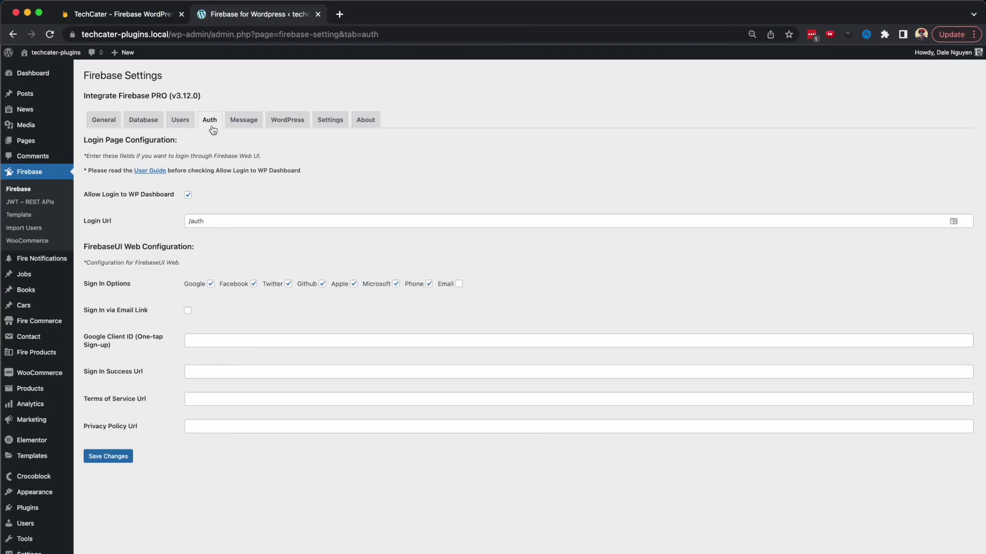
Uncheck Google, Facebook, Twitter, Github, Apple, Microsoft and Phone sign-in options, save, and return to My account
click(211, 284)
click(253, 285)
click(288, 285)
click(322, 285)
click(354, 286)
click(395, 285)
click(428, 285)
click(112, 456)
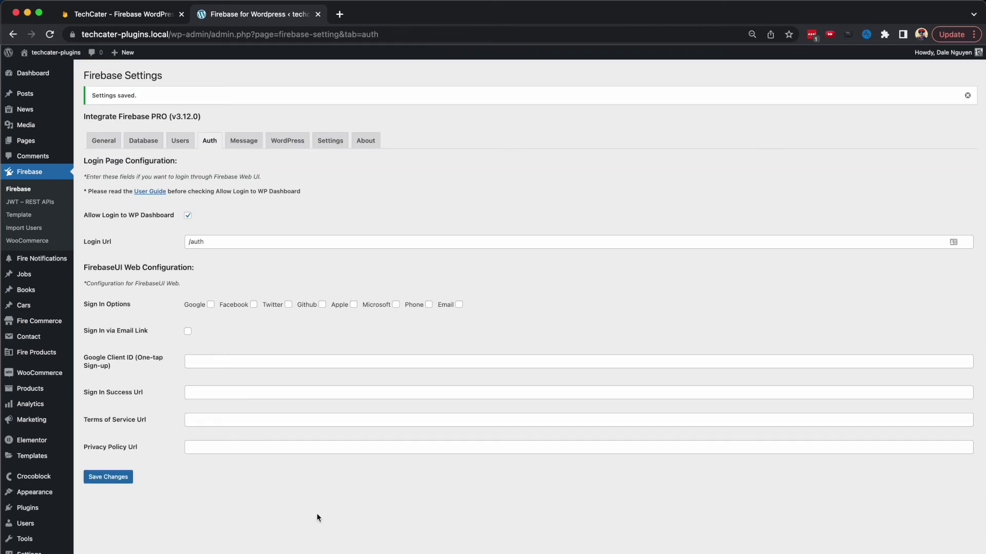
key(super+grave)
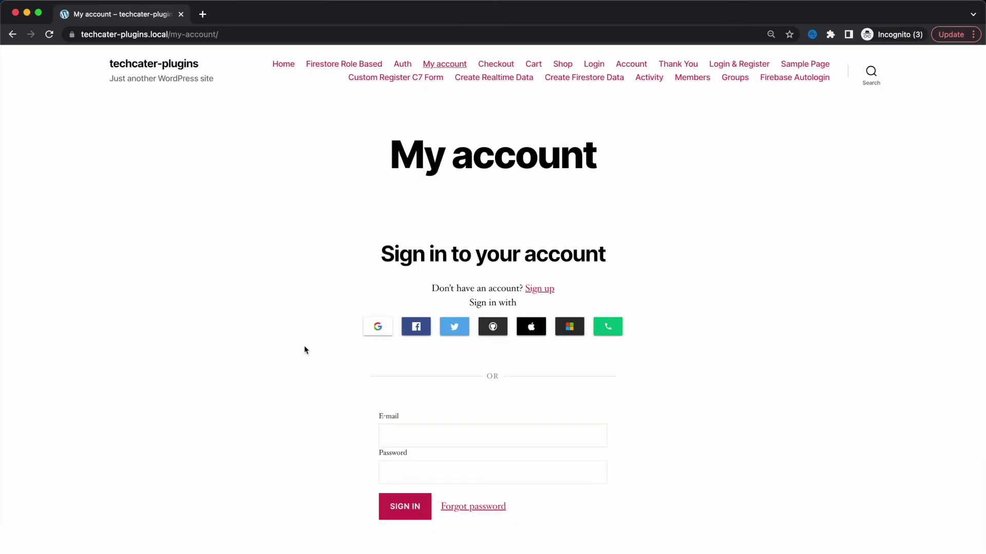
Reload My account, switch to the Sign up form and back to Sign in, then go to Shop
key(super+r)
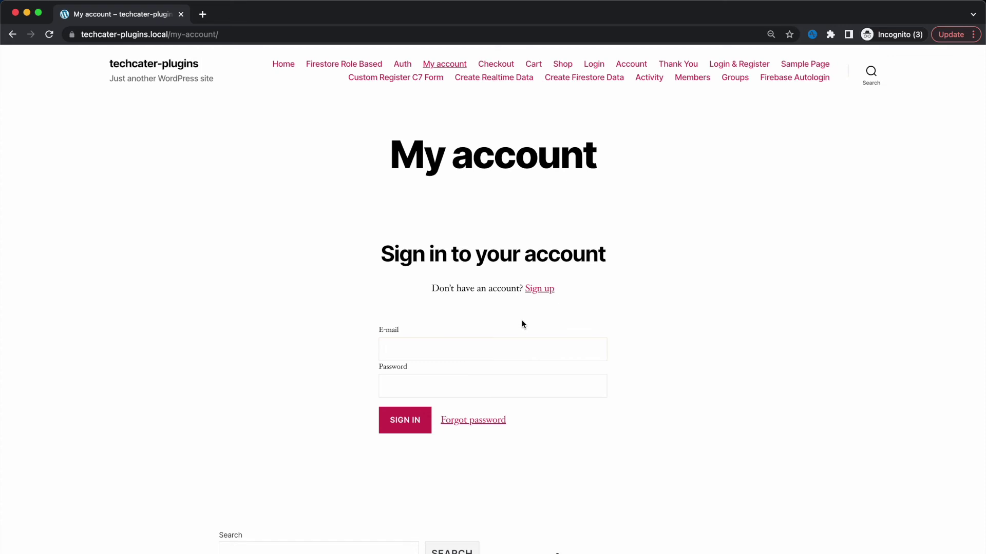
click(538, 290)
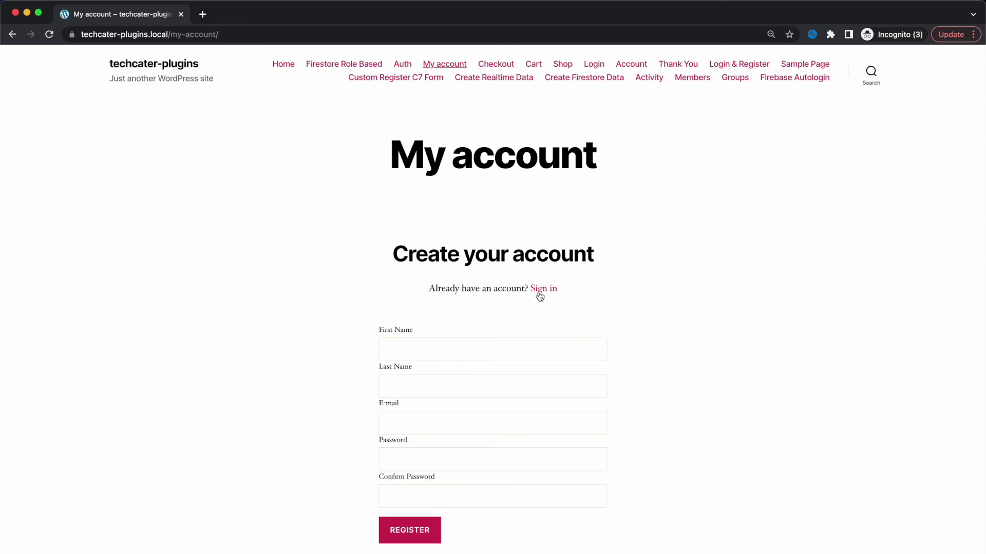
click(540, 291)
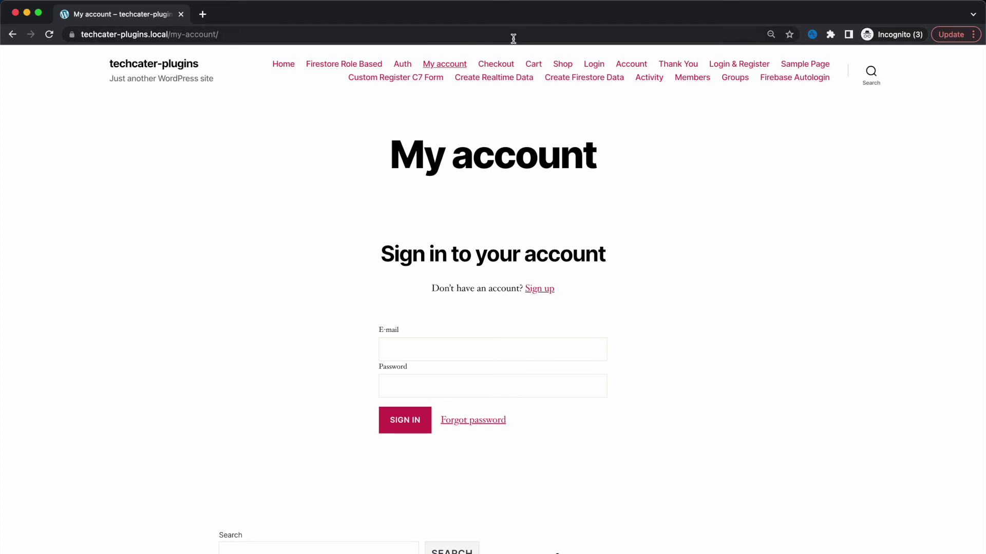
click(560, 67)
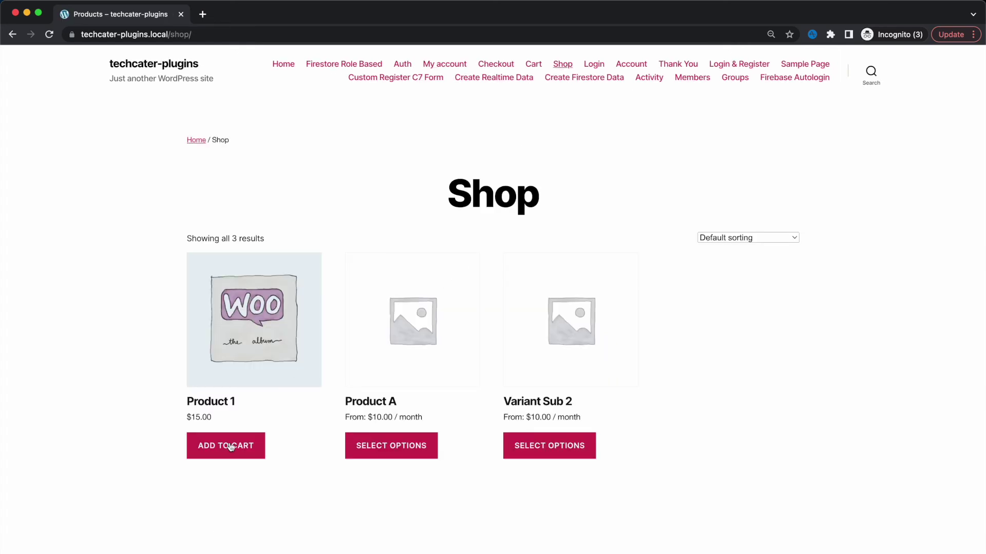
Add Product 1 ($15.00) to the cart and proceed from the cart to checkout
click(215, 451)
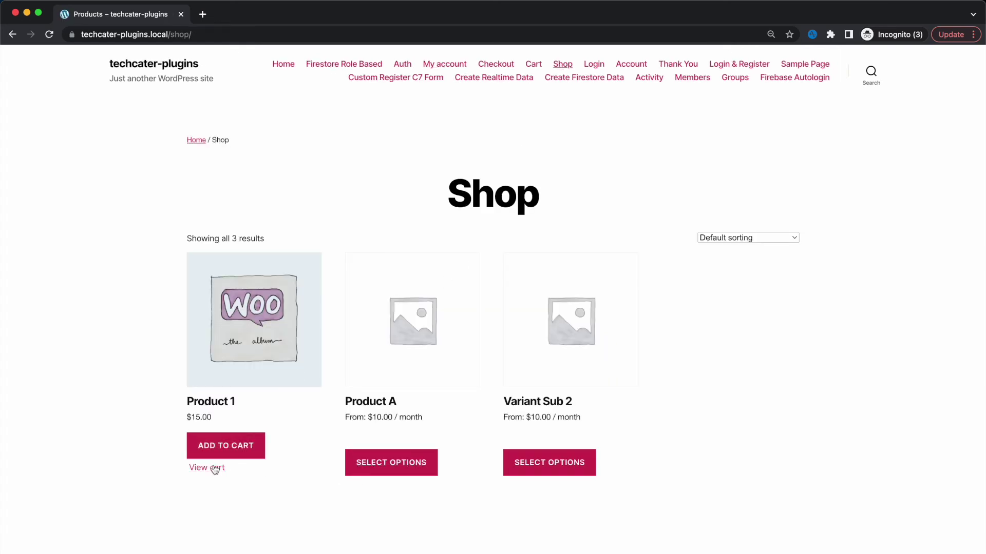
click(214, 468)
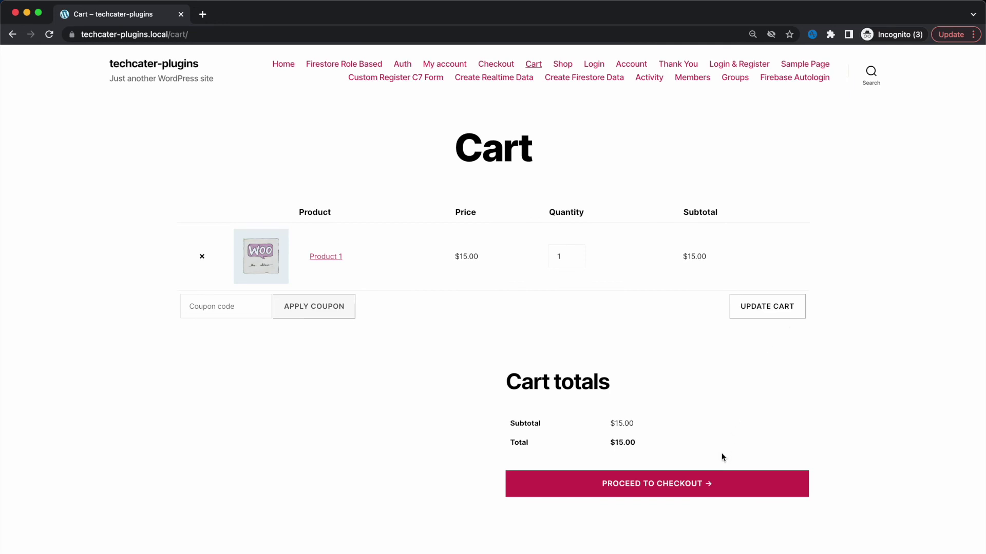
click(694, 482)
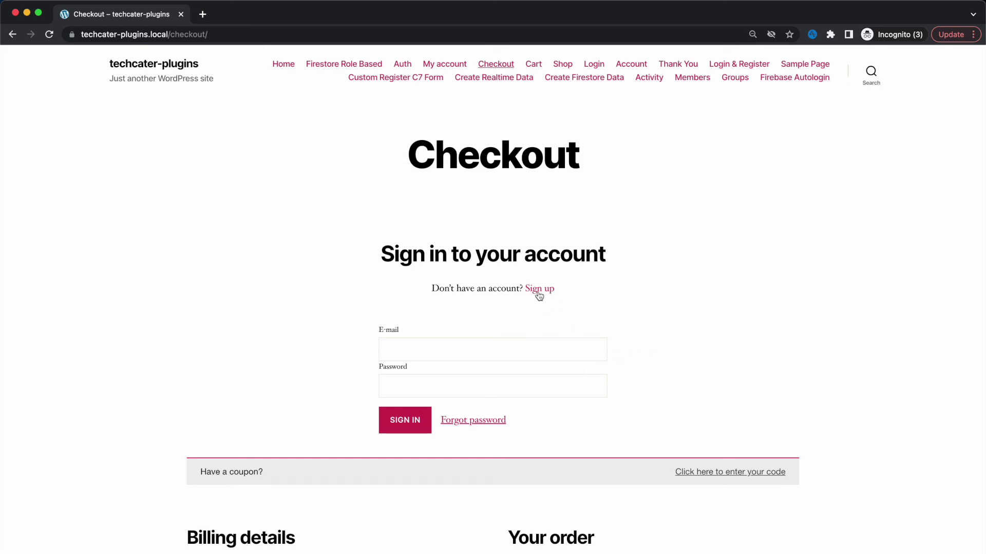
Scroll through the checkout page's email sign-in form, then return to the admin's Firebase Auth settings
scroll(647, 343, down, 1)
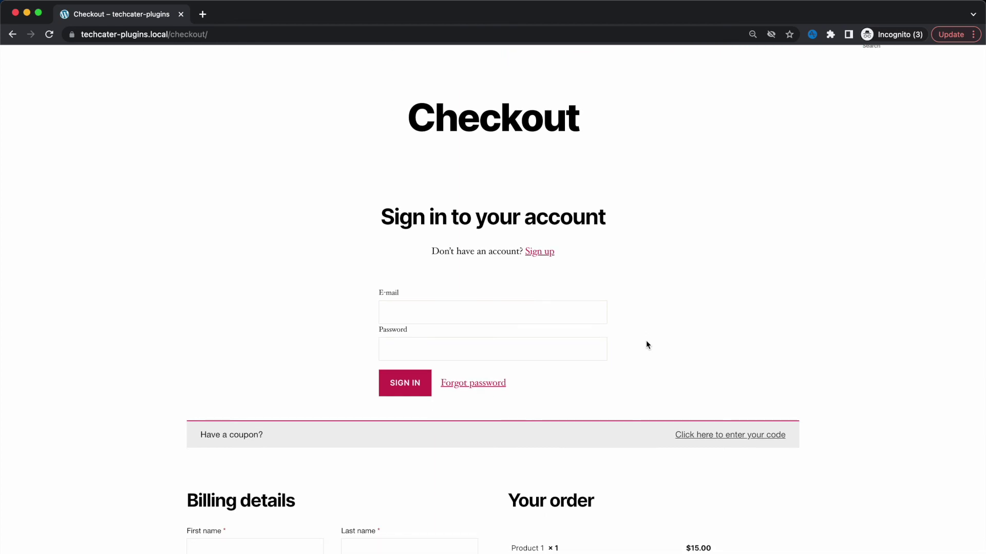
scroll(646, 343, down, 8)
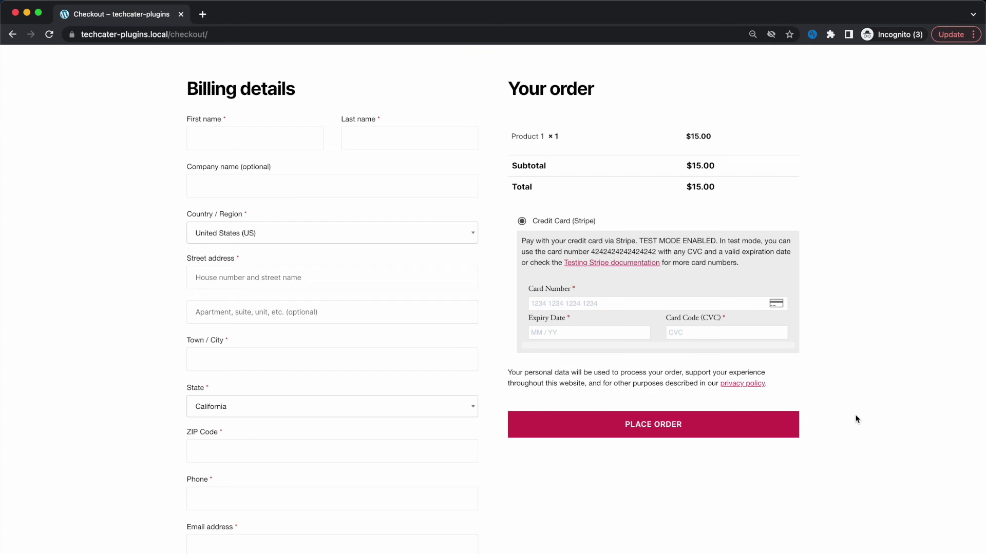
scroll(854, 414, up, 9)
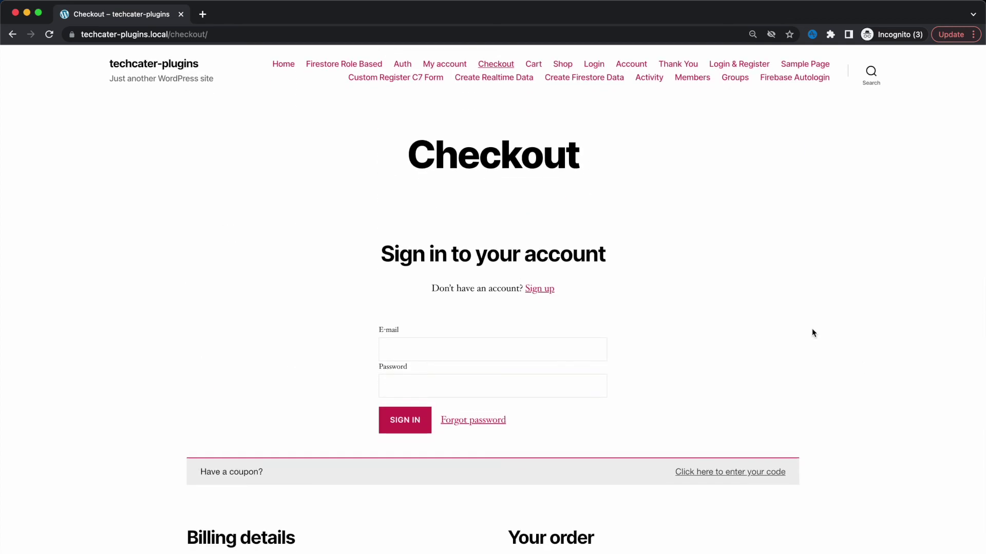
key(super+grave)
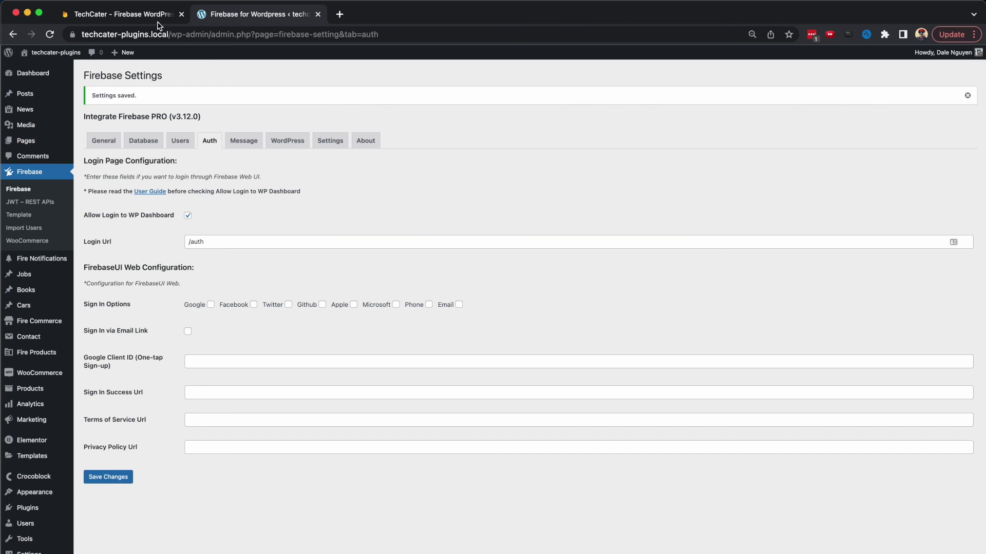
Switch to the TechCater tab to show the techcater.com home page
click(136, 17)
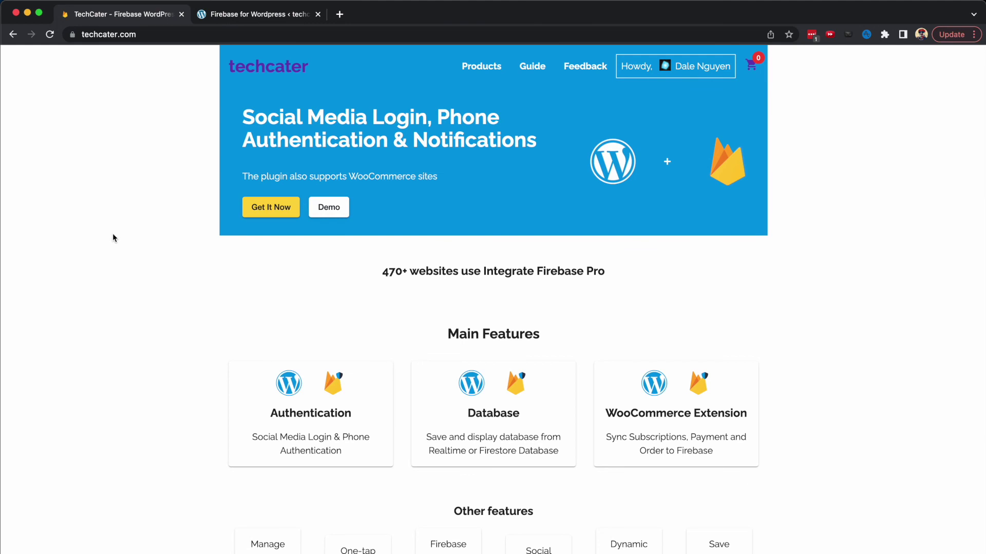